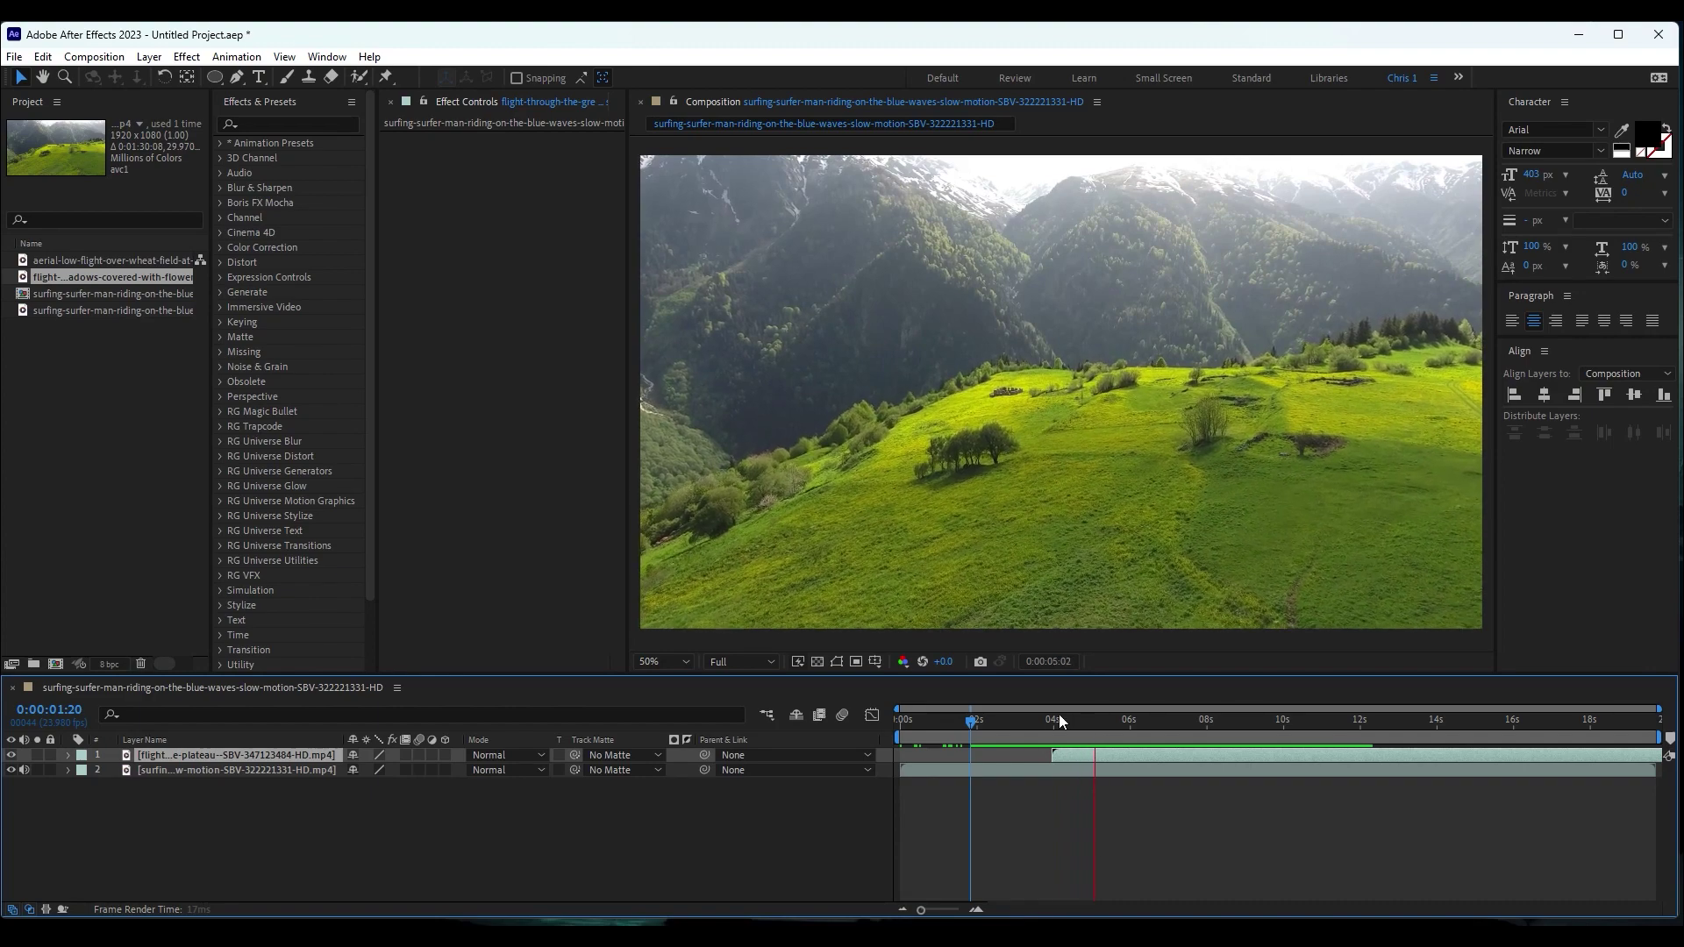
# Step: Reveal the top meadow layer's Transform properties including Opacity, with the playhead near 0:00:04:04
pyautogui.moveTo(1022, 721)
pyautogui.mouseDown()
pyautogui.moveTo(1107, 720)
pyautogui.moveTo(1050, 738)
pyautogui.moveTo(1083, 738)
pyautogui.mouseUp()
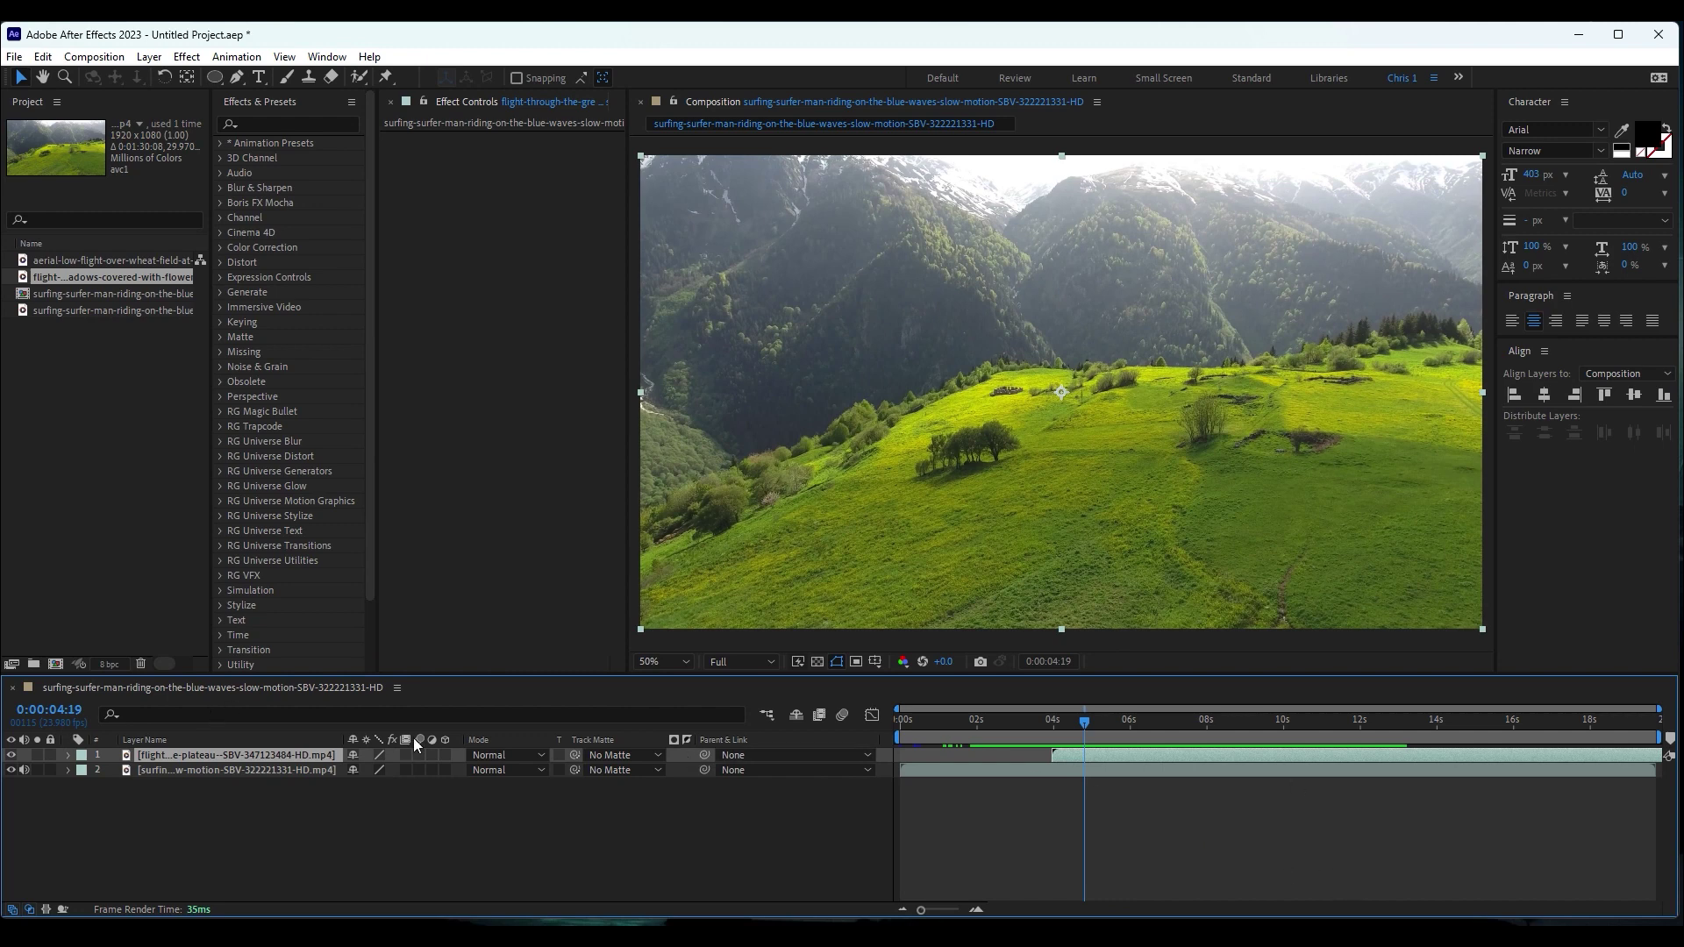
pyautogui.press('t')
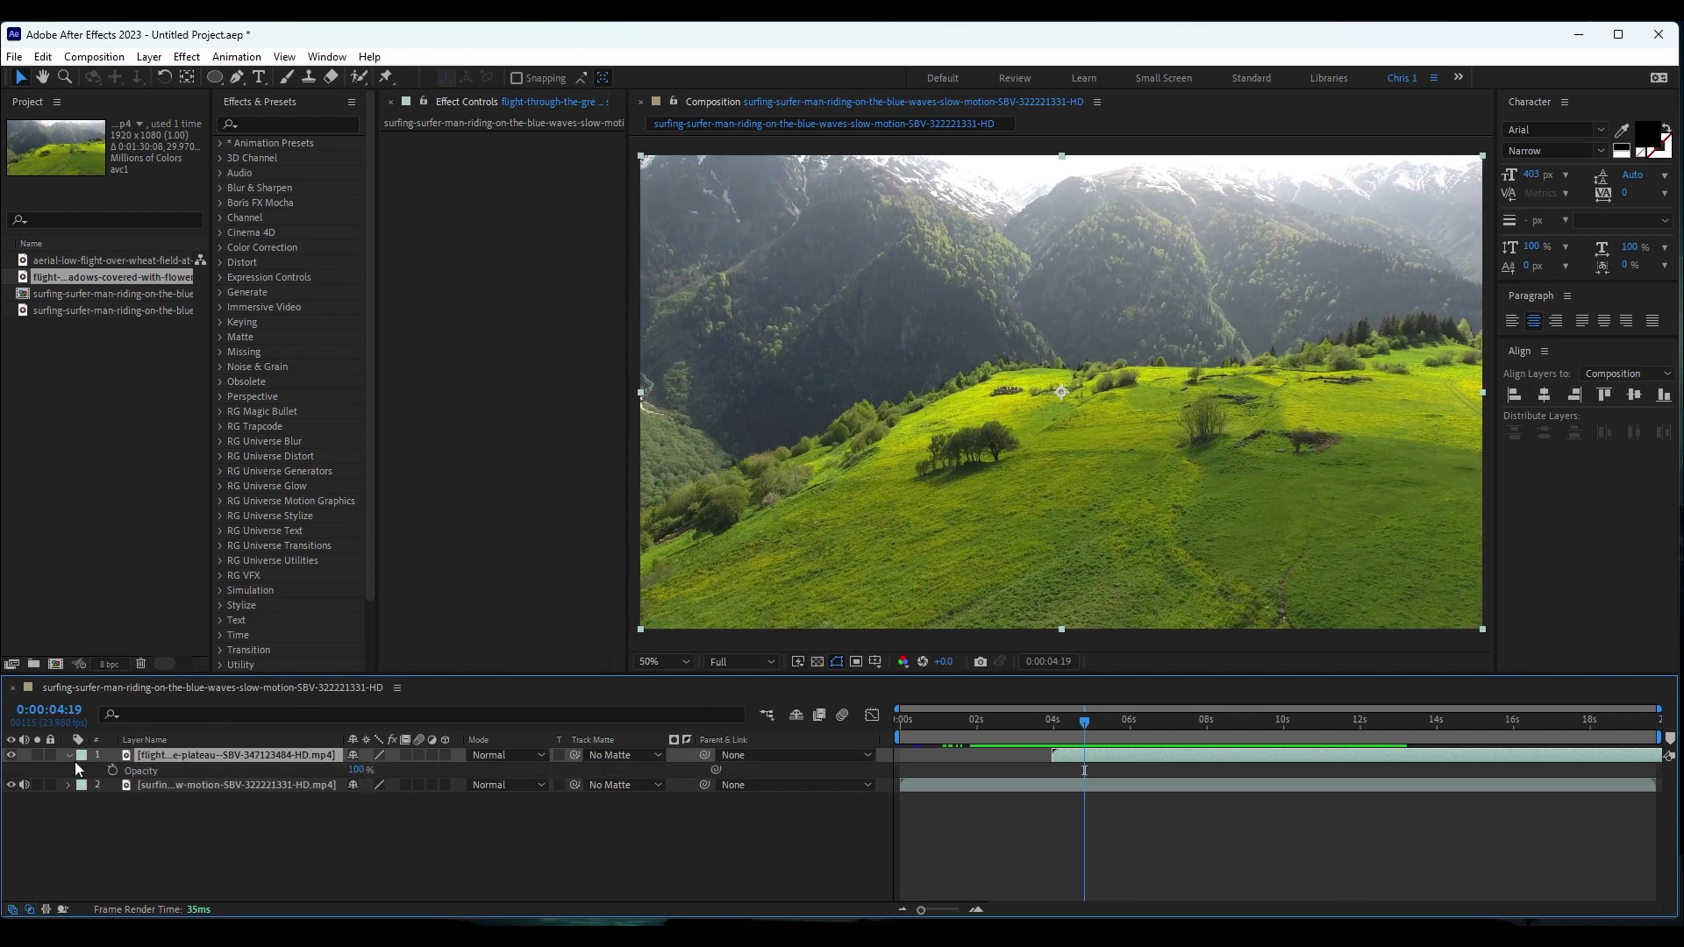
pyautogui.click(66, 756)
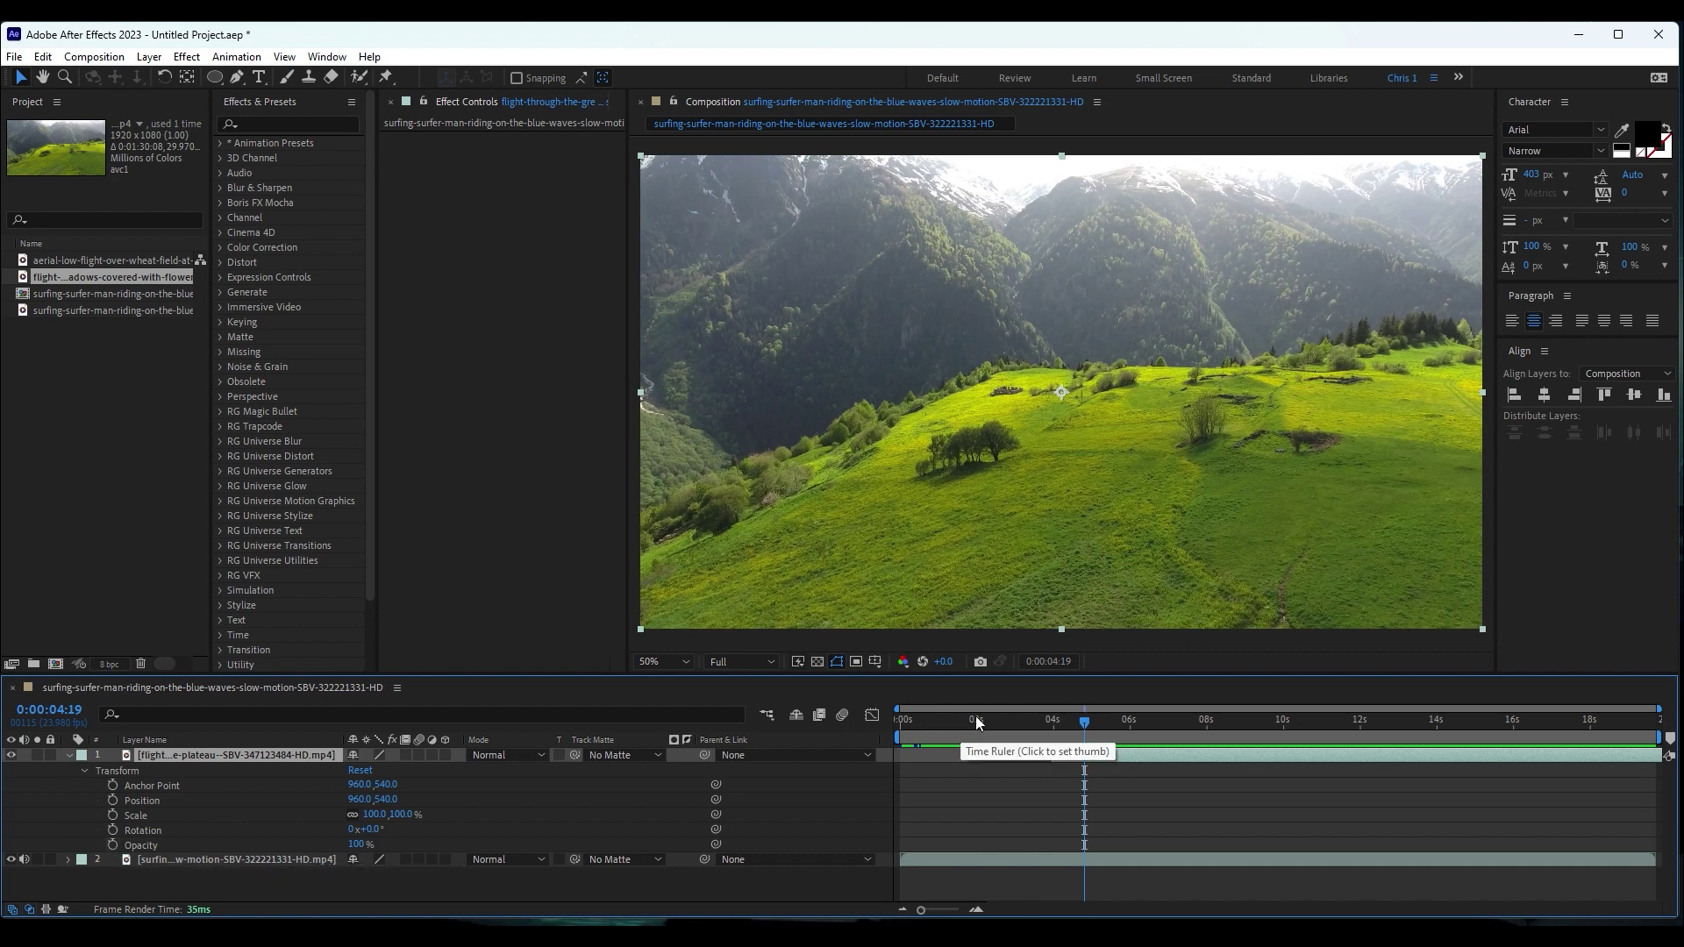
pyautogui.moveTo(1081, 720); pyautogui.dragTo(1053, 724)
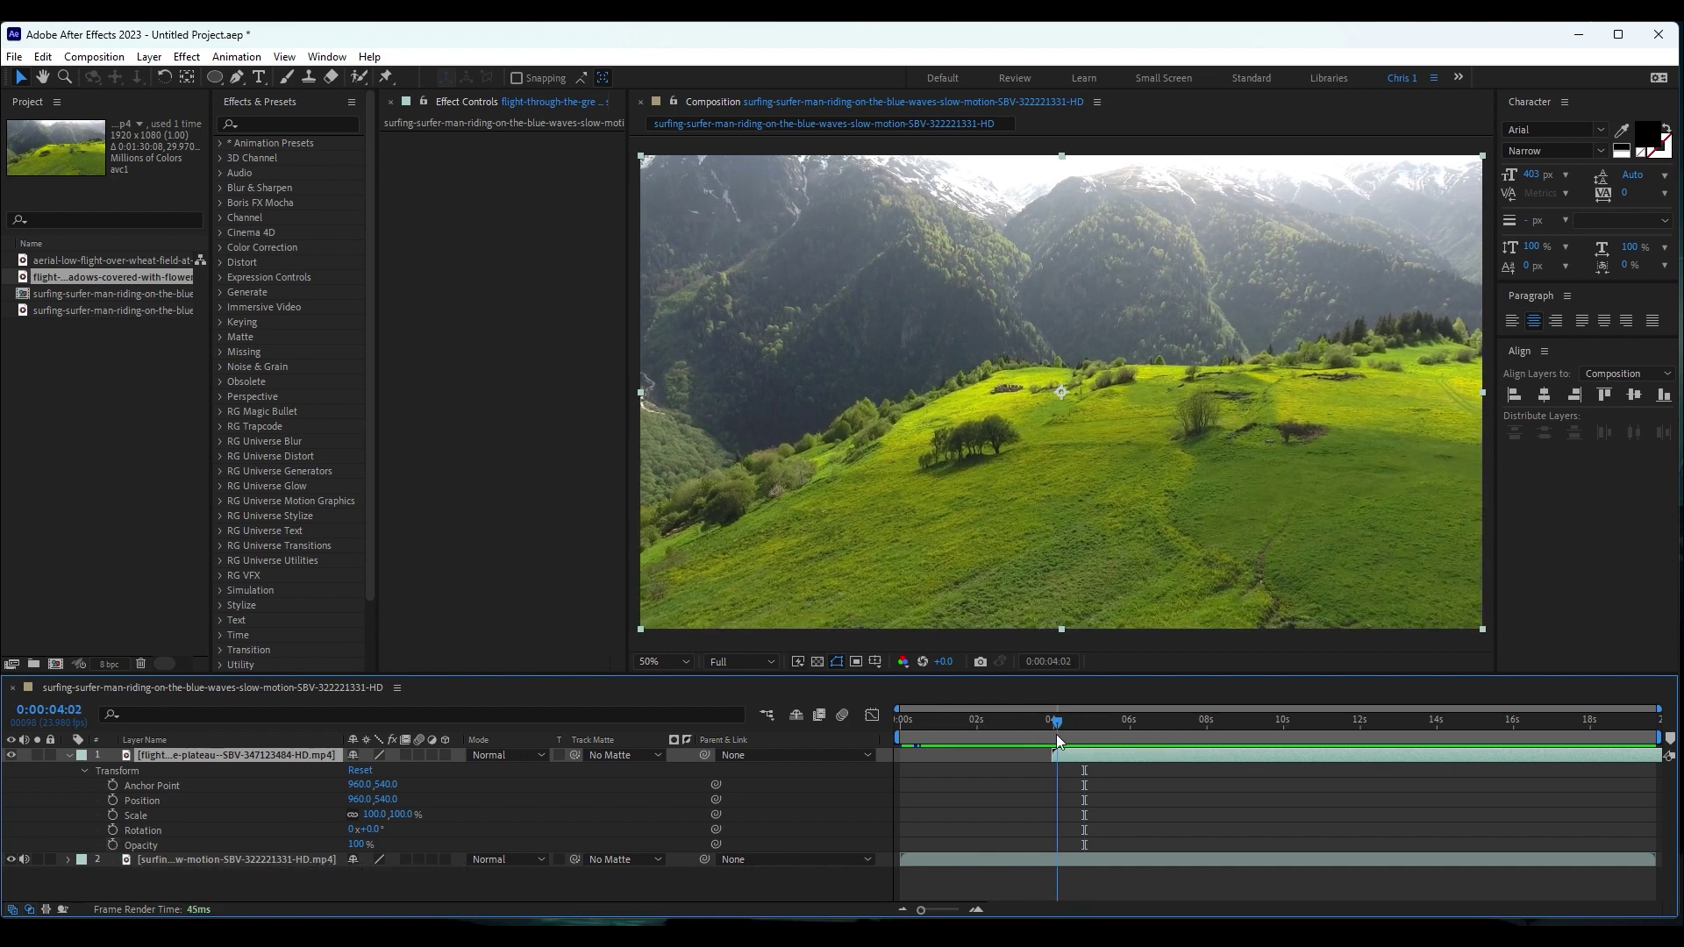
# Step: Start keyframing the meadow layer's Opacity and set the first keyframe to 0%
pyautogui.click(113, 844)
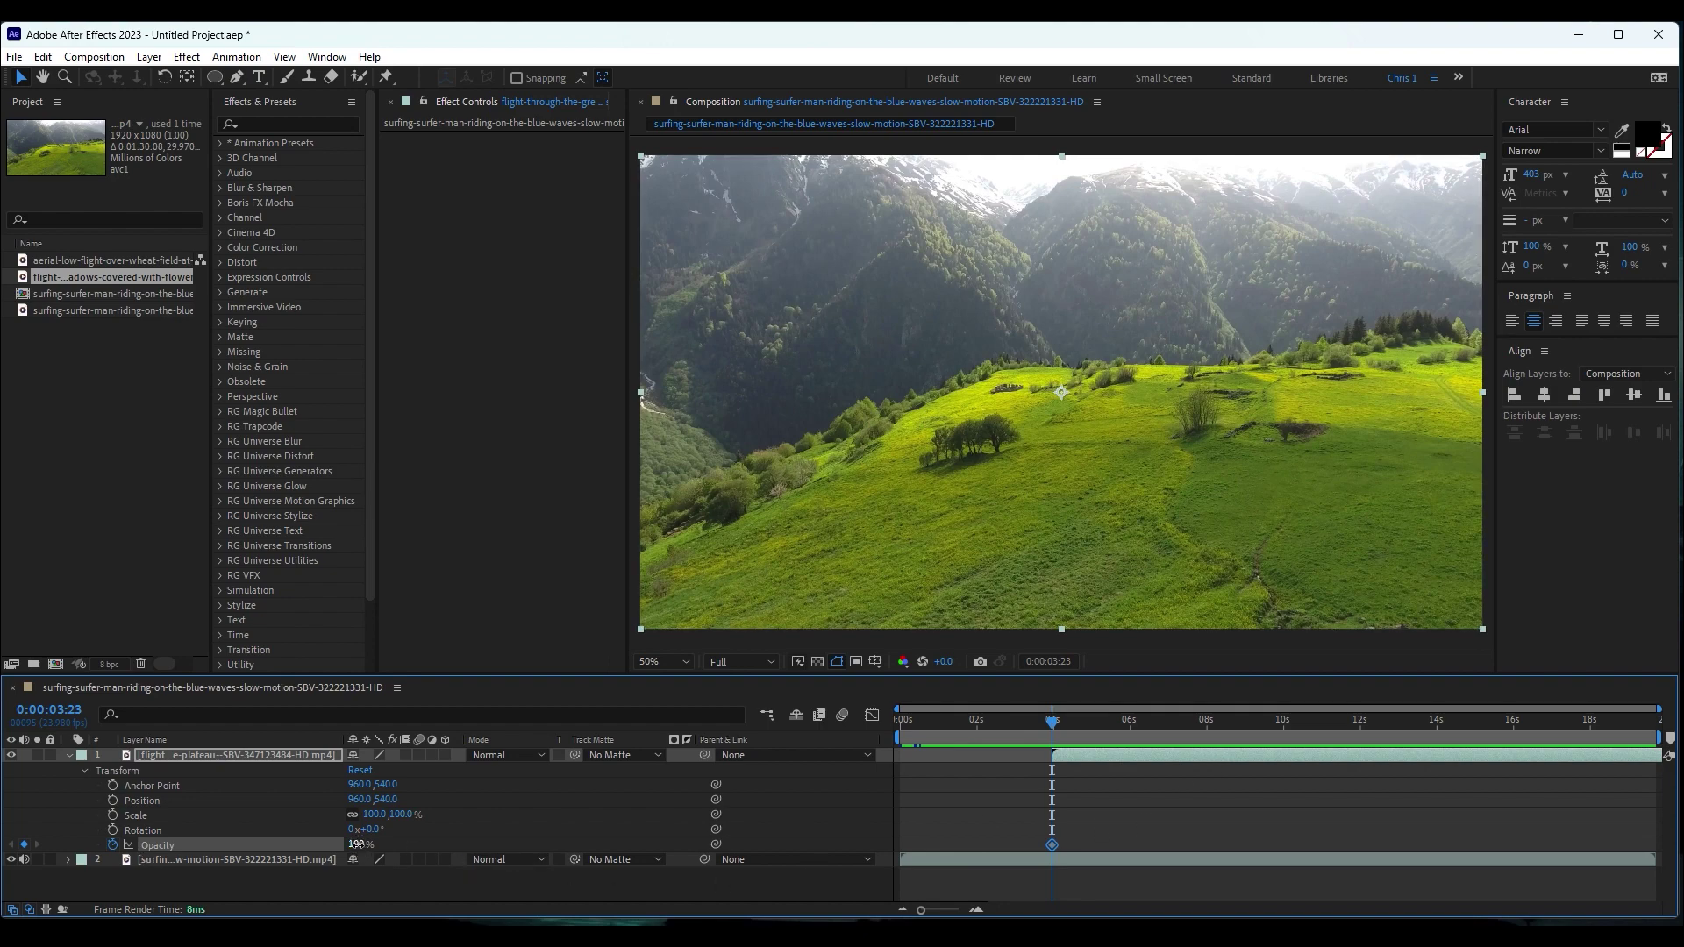
pyautogui.moveTo(358, 845); pyautogui.dragTo(263, 844)
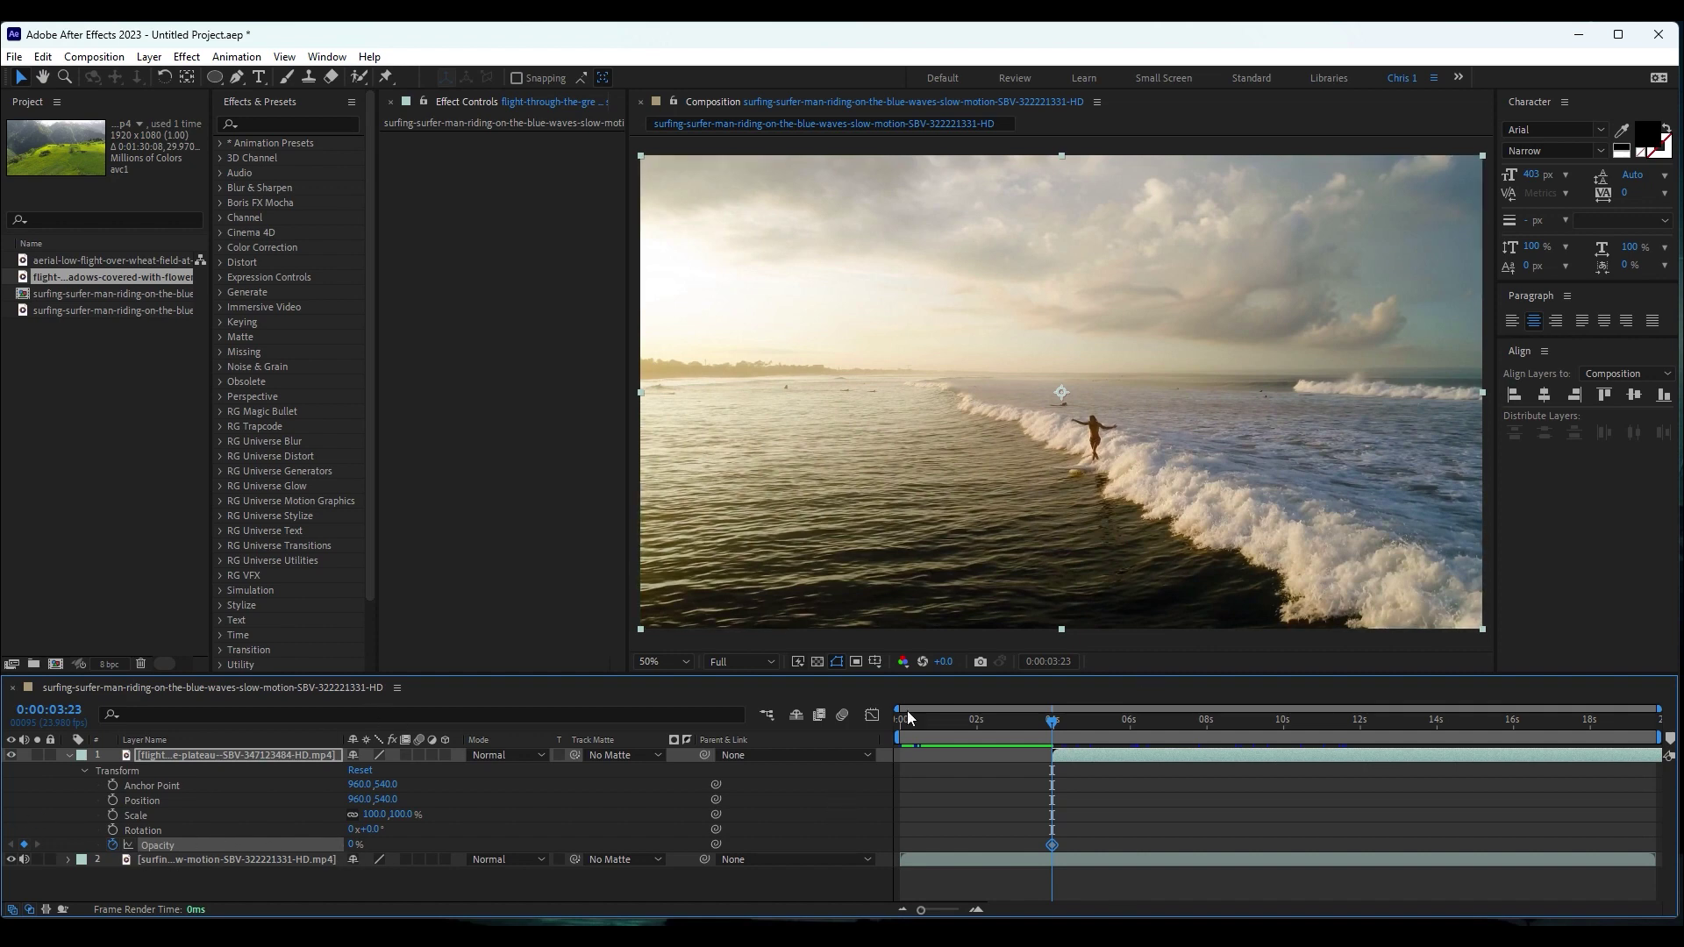
# Step: Add a second Opacity keyframe of 99% at 0:00:05:01, then return to just before the fade
pyautogui.moveTo(1053, 719); pyautogui.dragTo(1094, 720)
pyautogui.click(347, 841)
pyautogui.moveTo(353, 844); pyautogui.dragTo(447, 844)
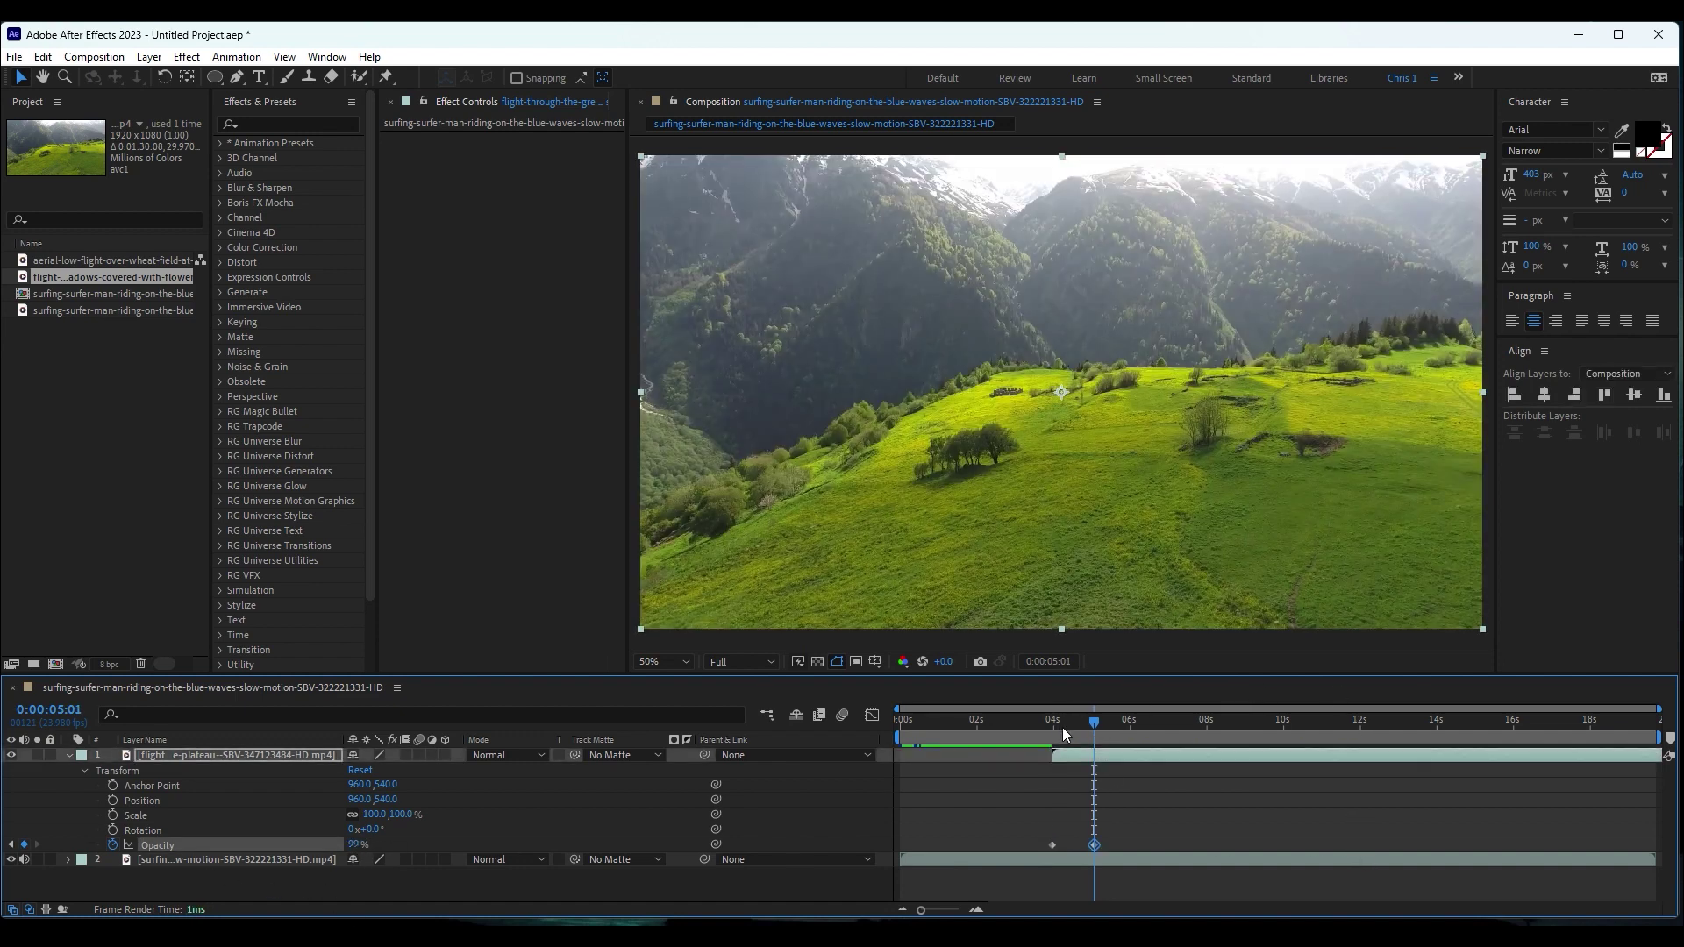
pyautogui.click(1063, 725)
pyautogui.press('space')
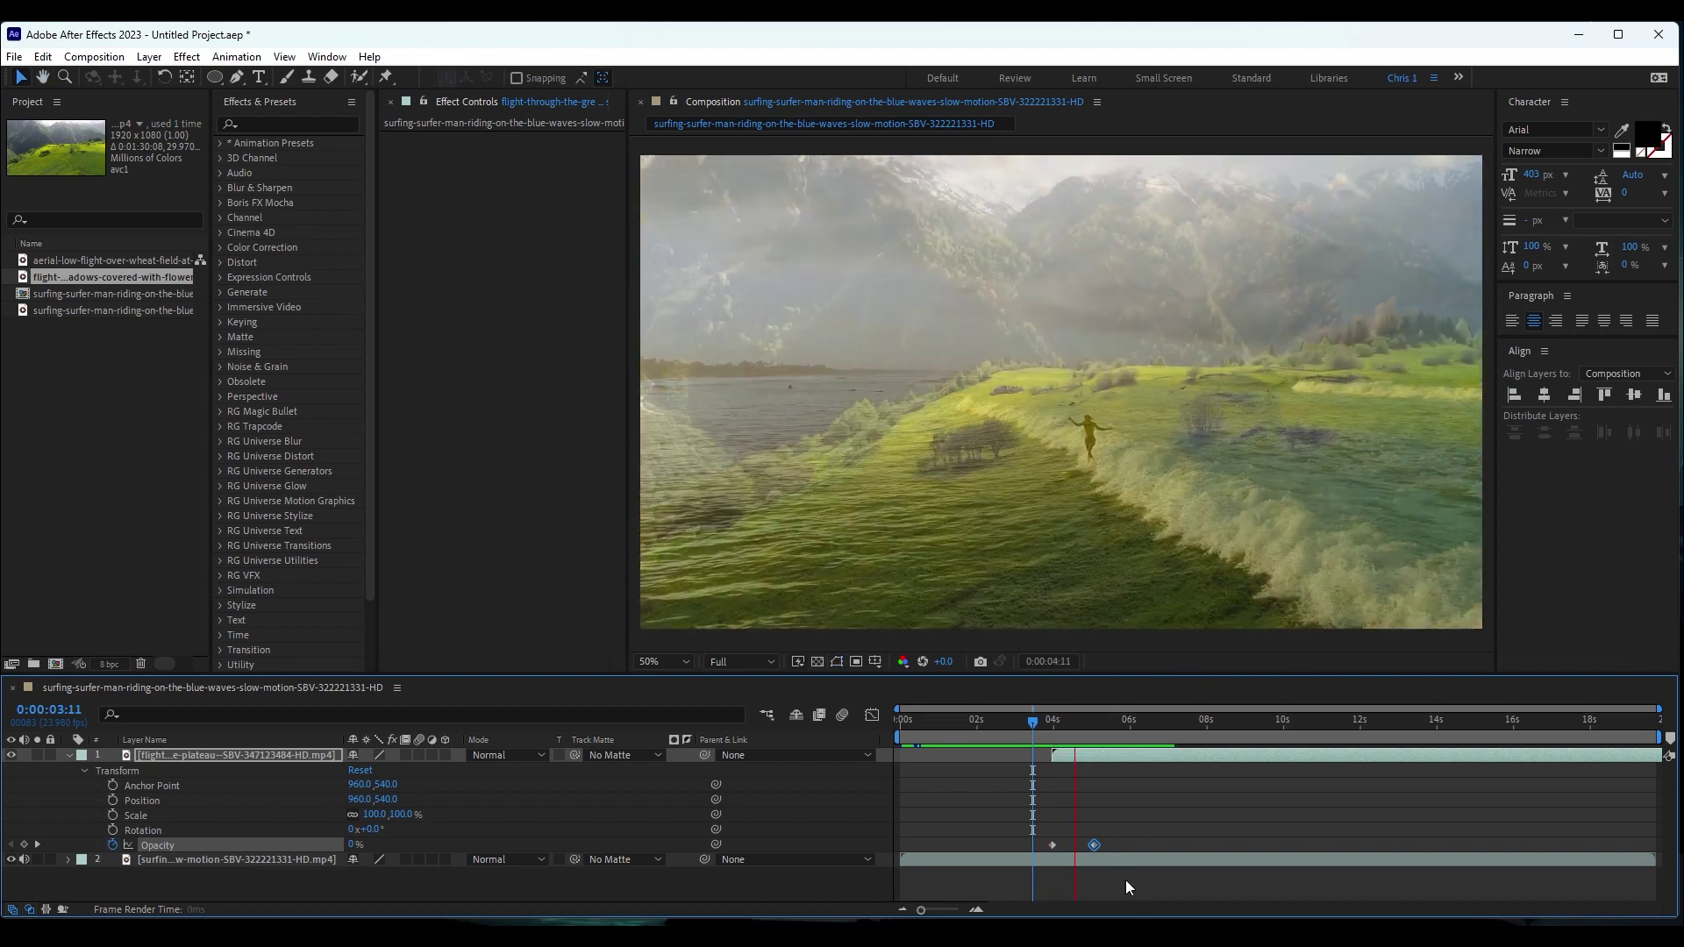
pyautogui.click(1047, 726)
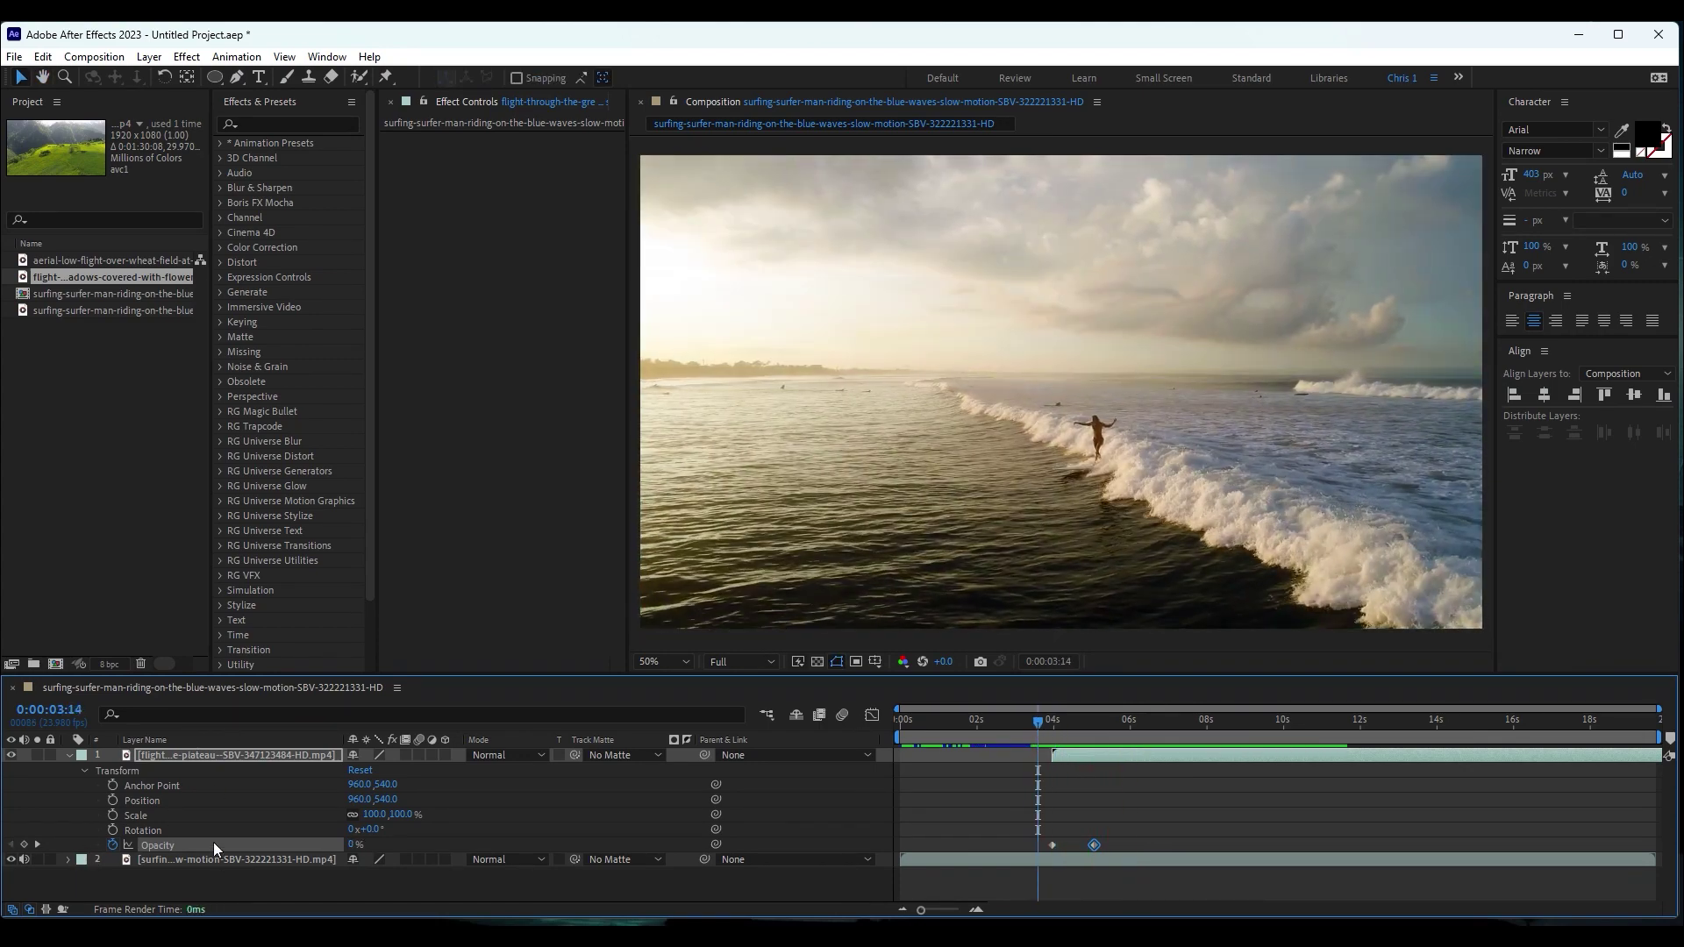
pyautogui.click(1034, 720)
pyautogui.press('space')
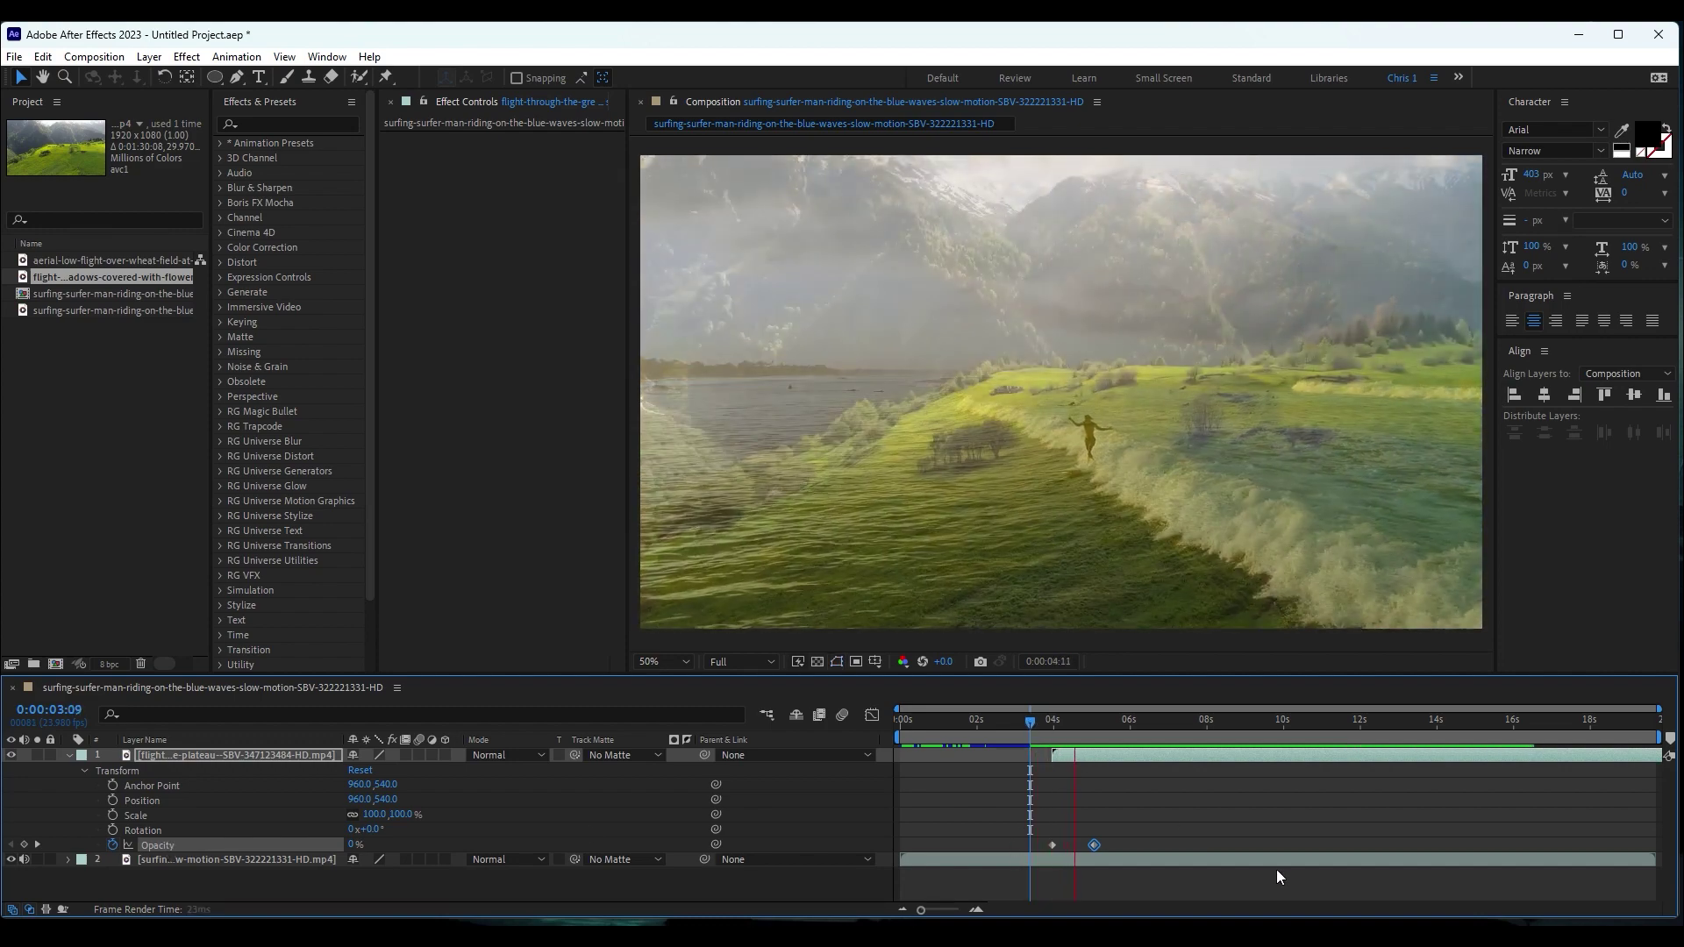
pyautogui.press('space')
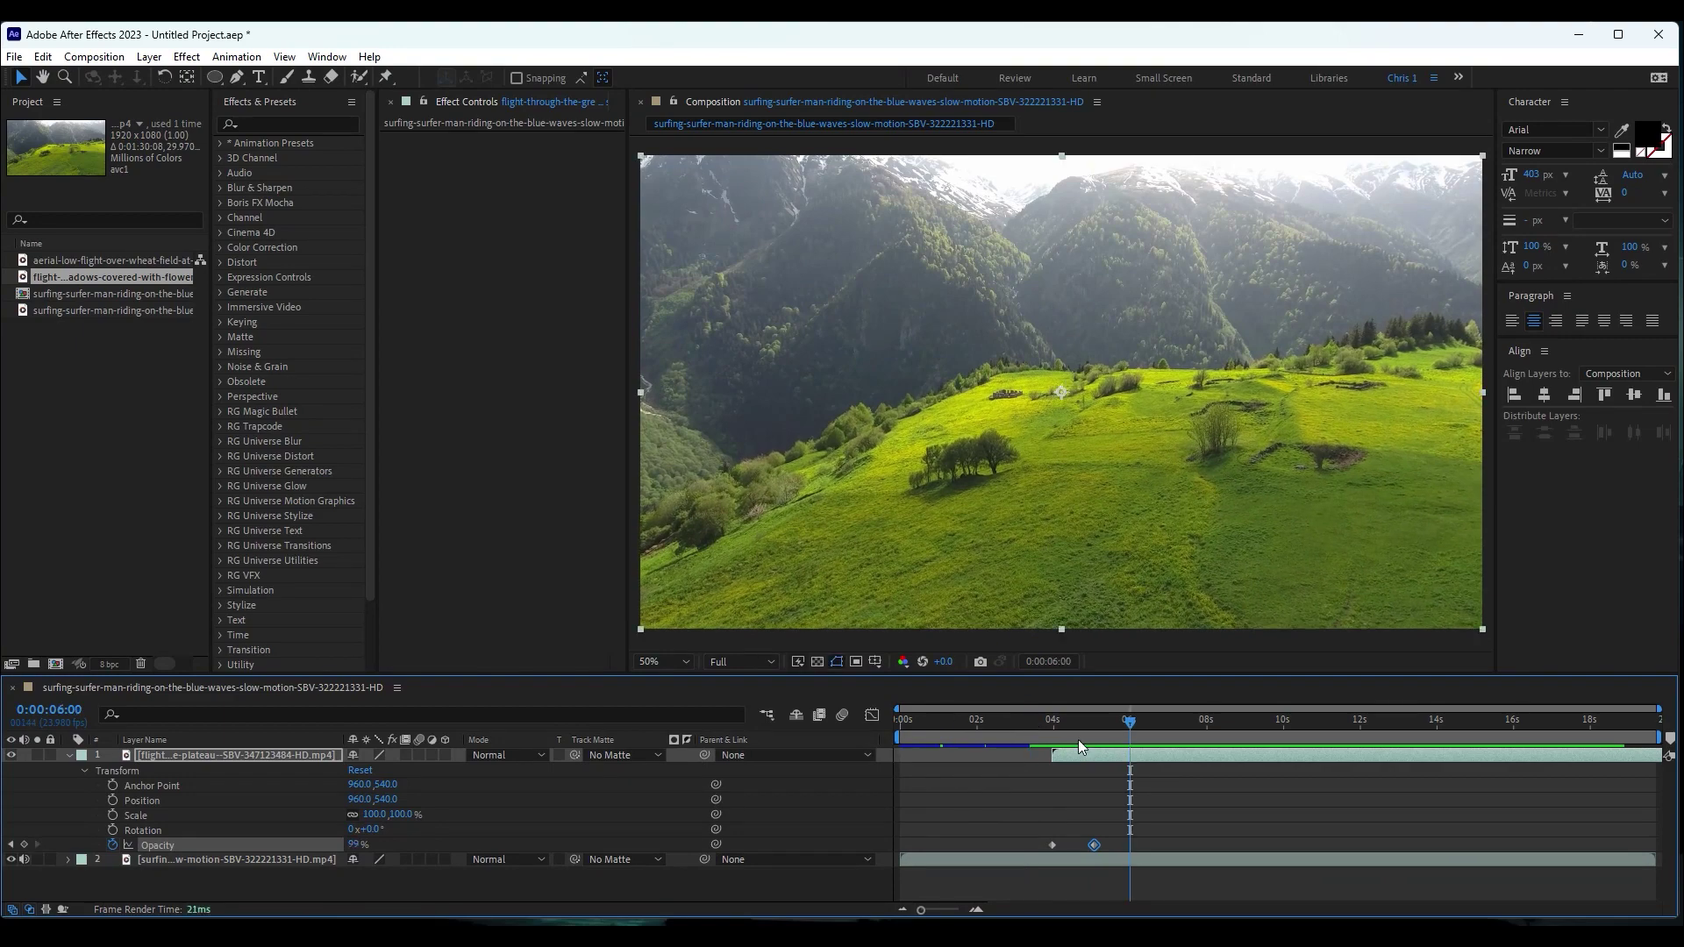
pyautogui.click(1039, 720)
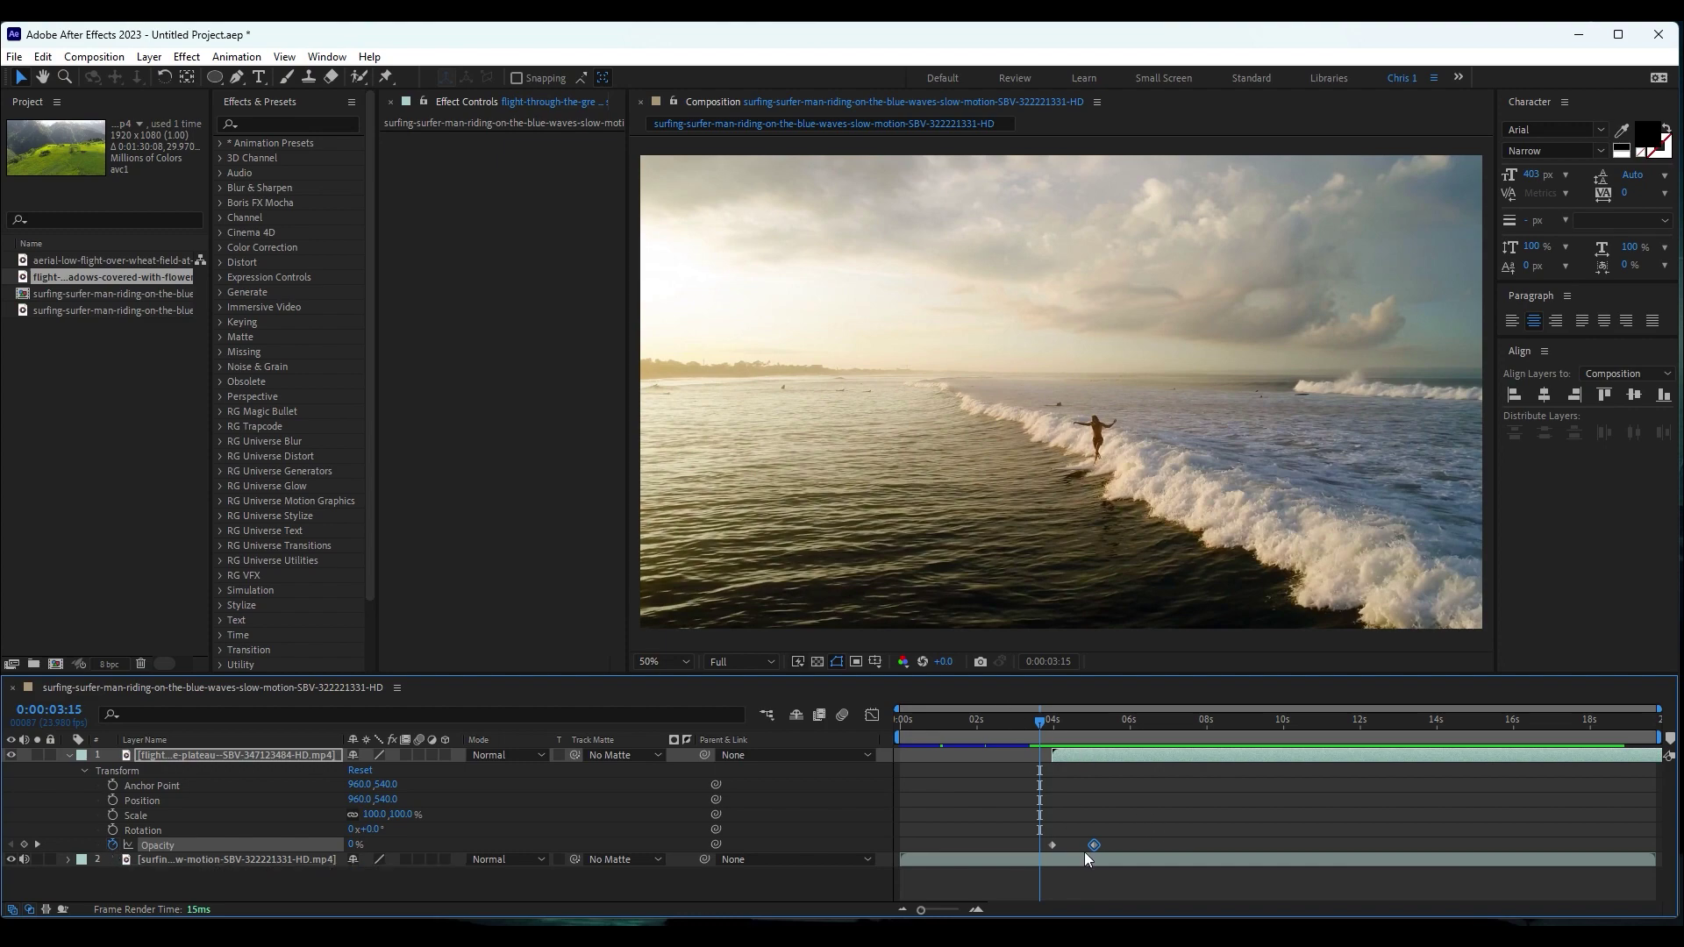
pyautogui.moveTo(1030, 860)
pyautogui.mouseDown()
pyautogui.moveTo(1113, 836)
pyautogui.moveTo(1206, 845)
pyautogui.mouseUp()
# Step: Try stretching the full-opacity keyframe out to about nine seconds and preview the longer crossfade
pyautogui.moveTo(1083, 721); pyautogui.dragTo(1162, 719)
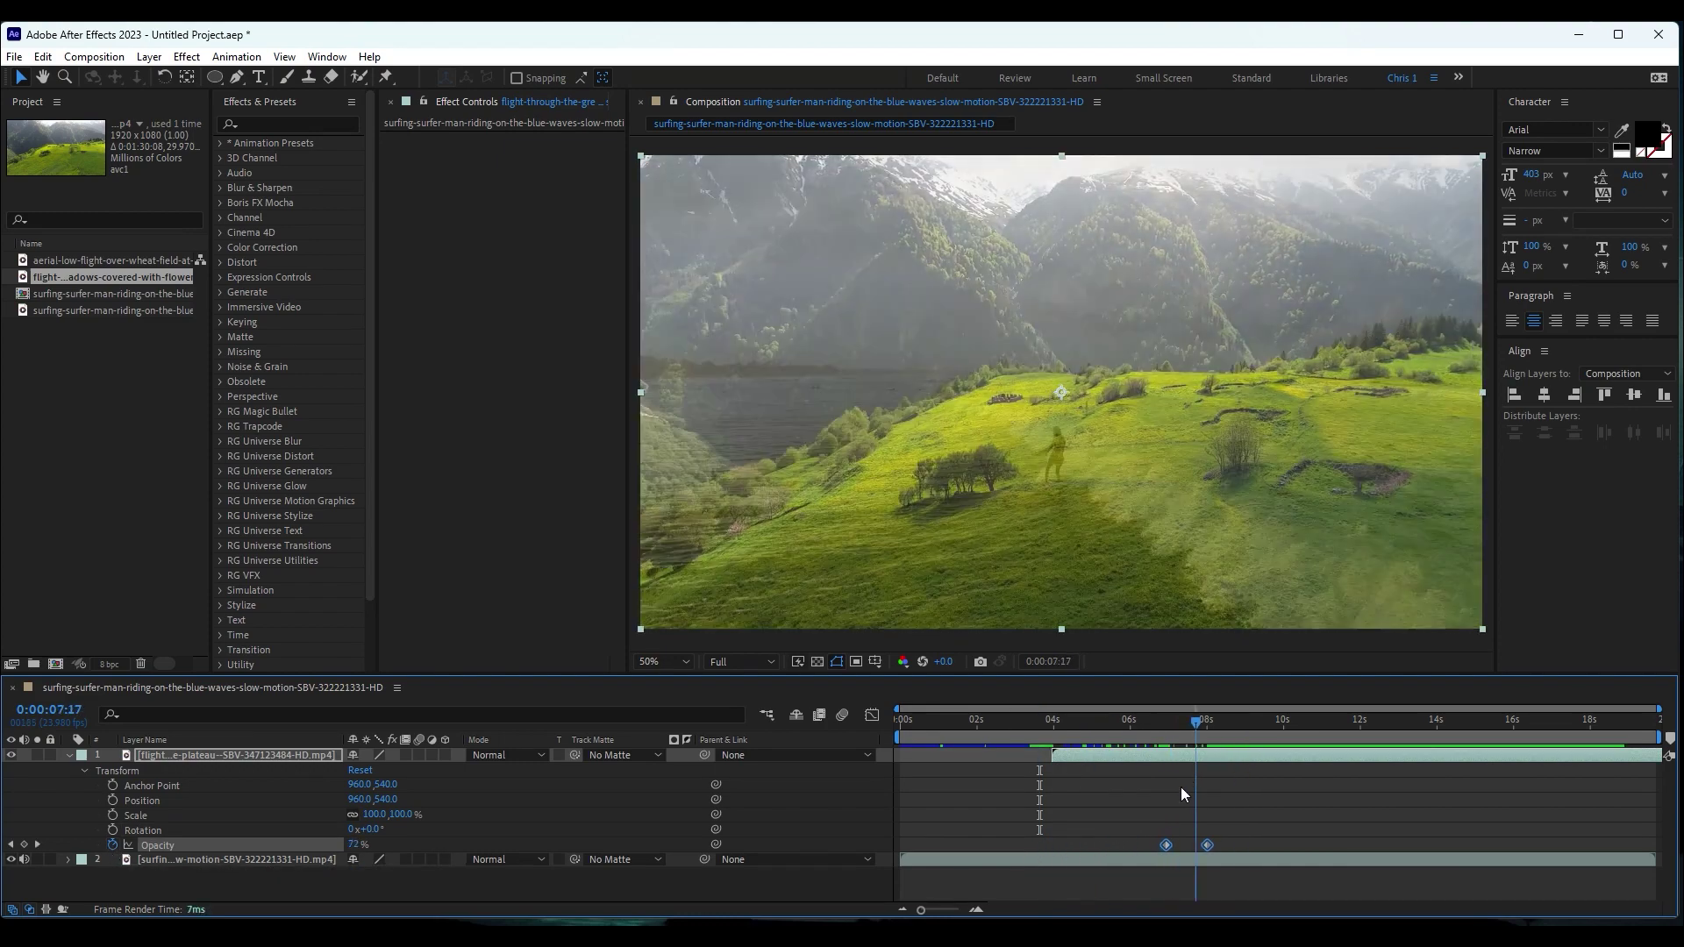
pyautogui.hotkey('ctrl', 'z')
pyautogui.hotkey('ctrl', 'z')
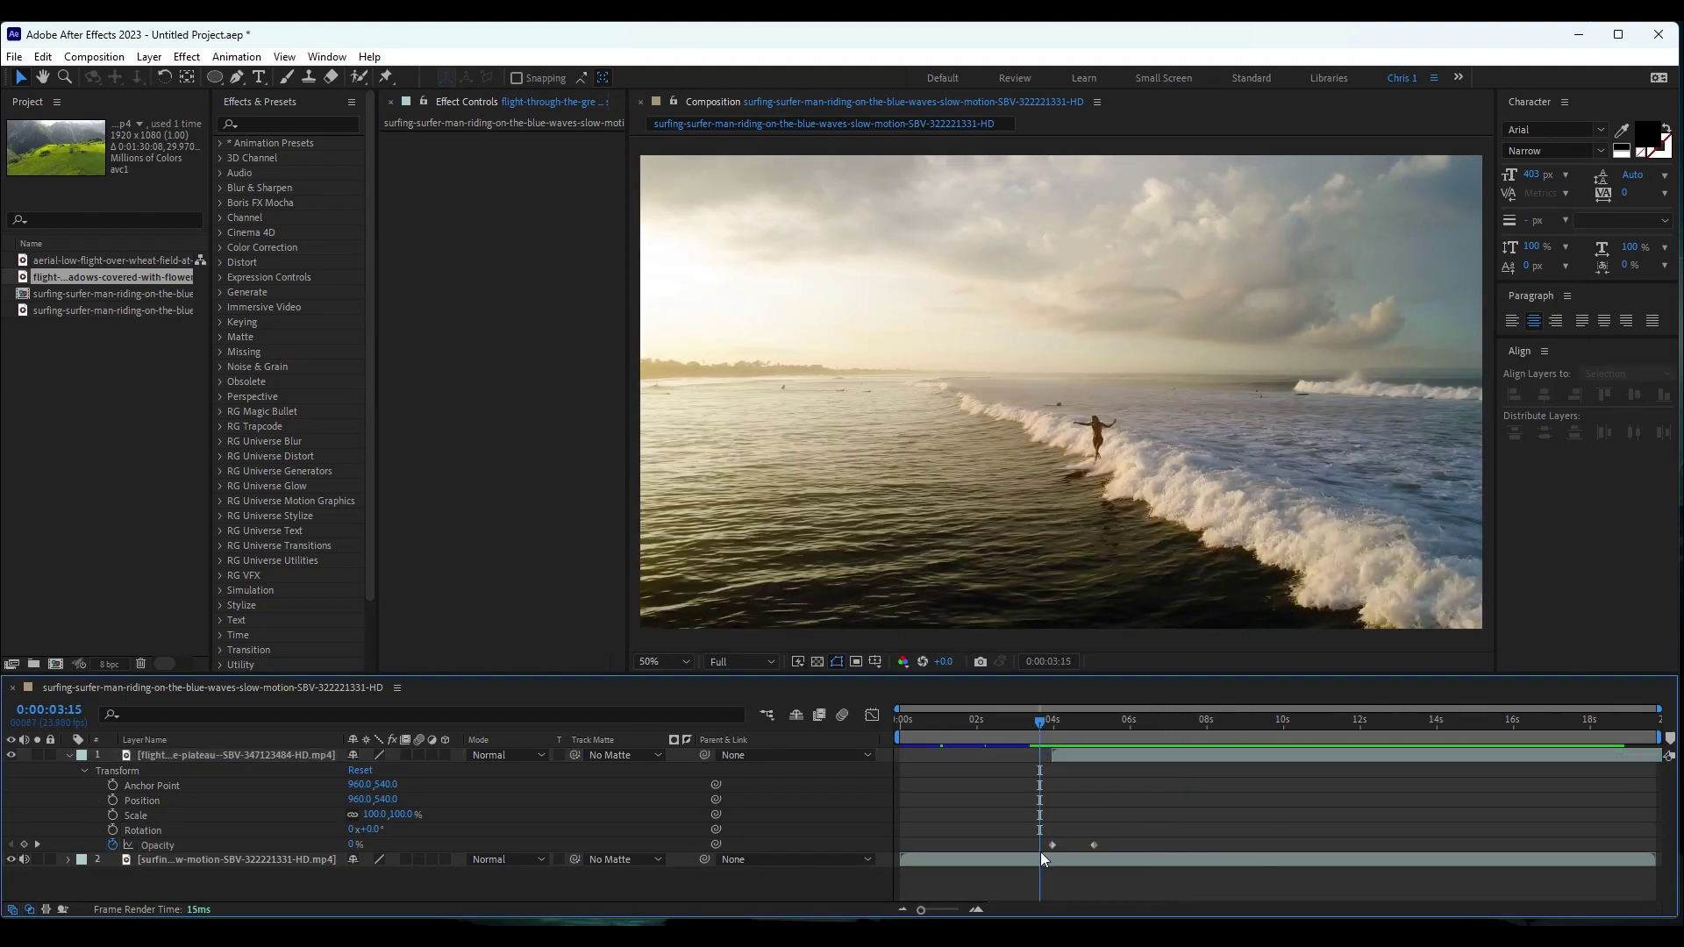
pyautogui.moveTo(1094, 846); pyautogui.dragTo(1245, 846)
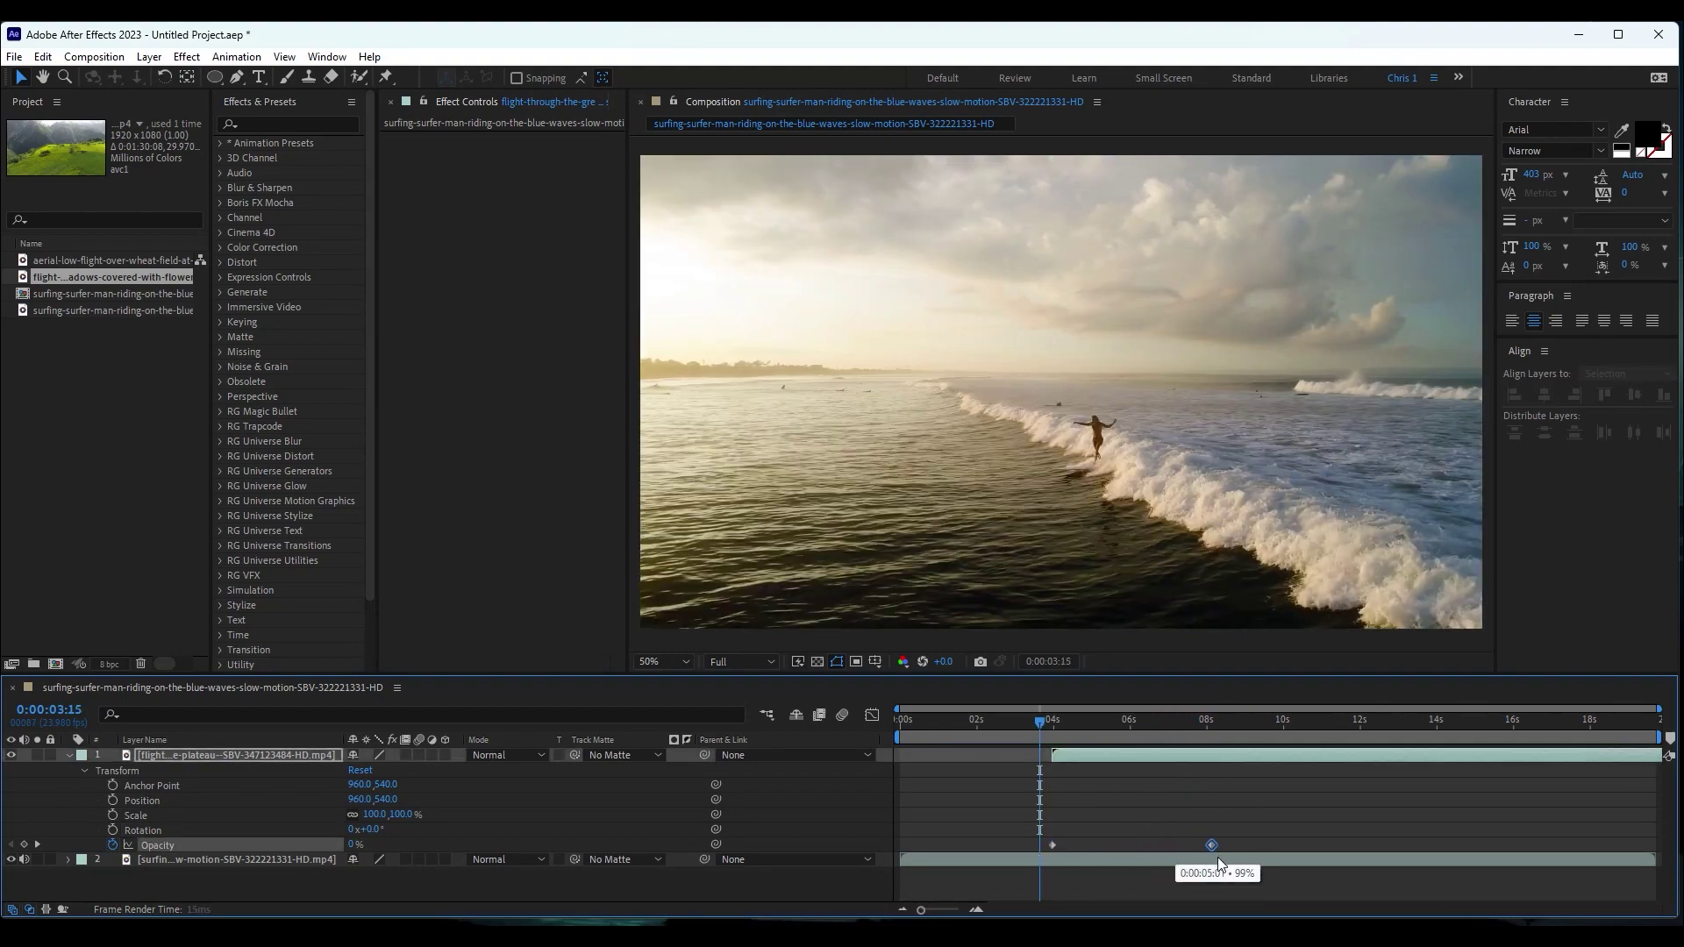
pyautogui.press('space')
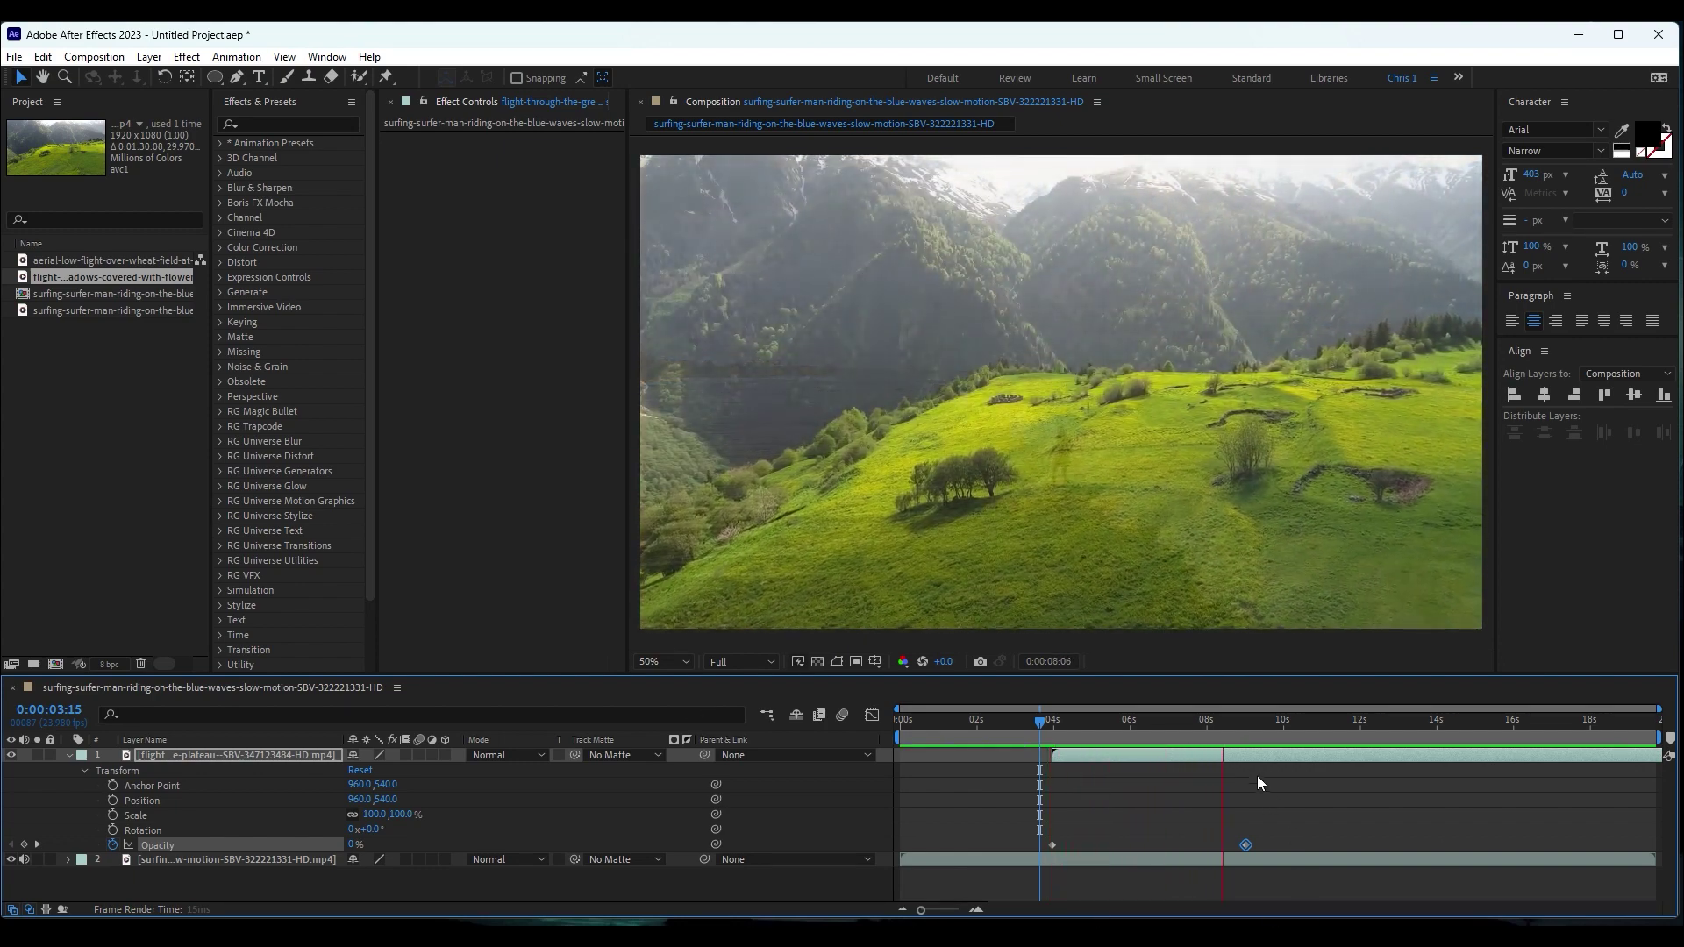
pyautogui.press('k')
# Step: Pull the 99% keyframe back to about 0:00:04:20 and preview the shortened crossfade from 0:00:03:20
pyautogui.moveTo(1249, 847); pyautogui.dragTo(1086, 846)
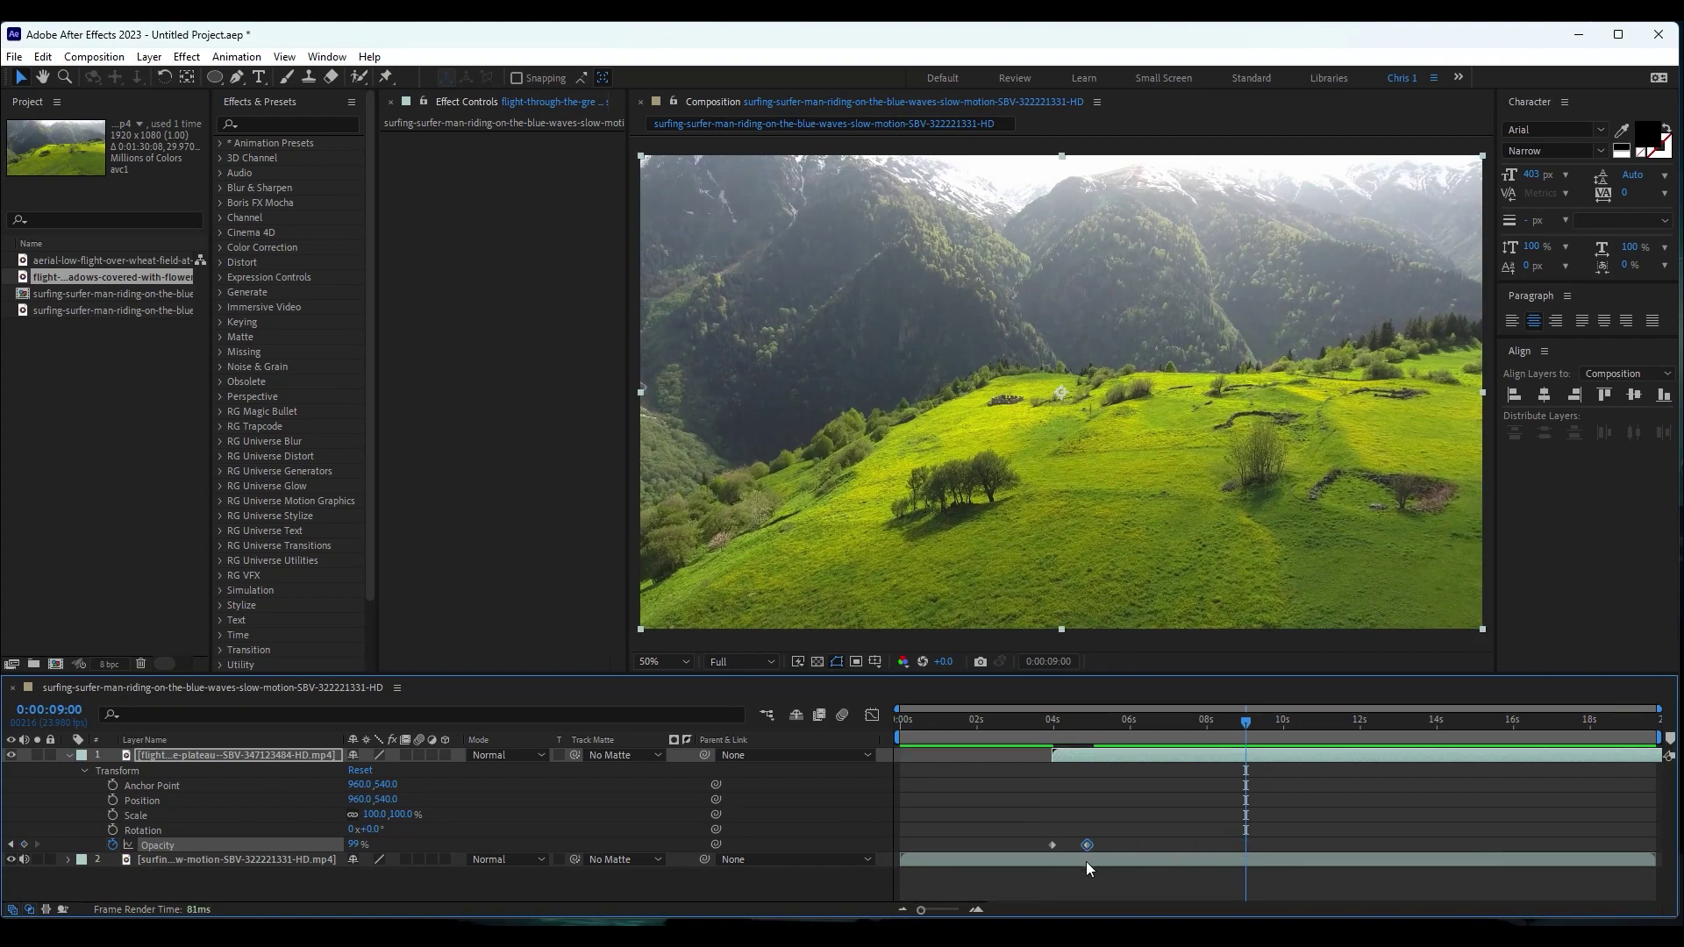
pyautogui.click(1049, 720)
pyautogui.press('space')
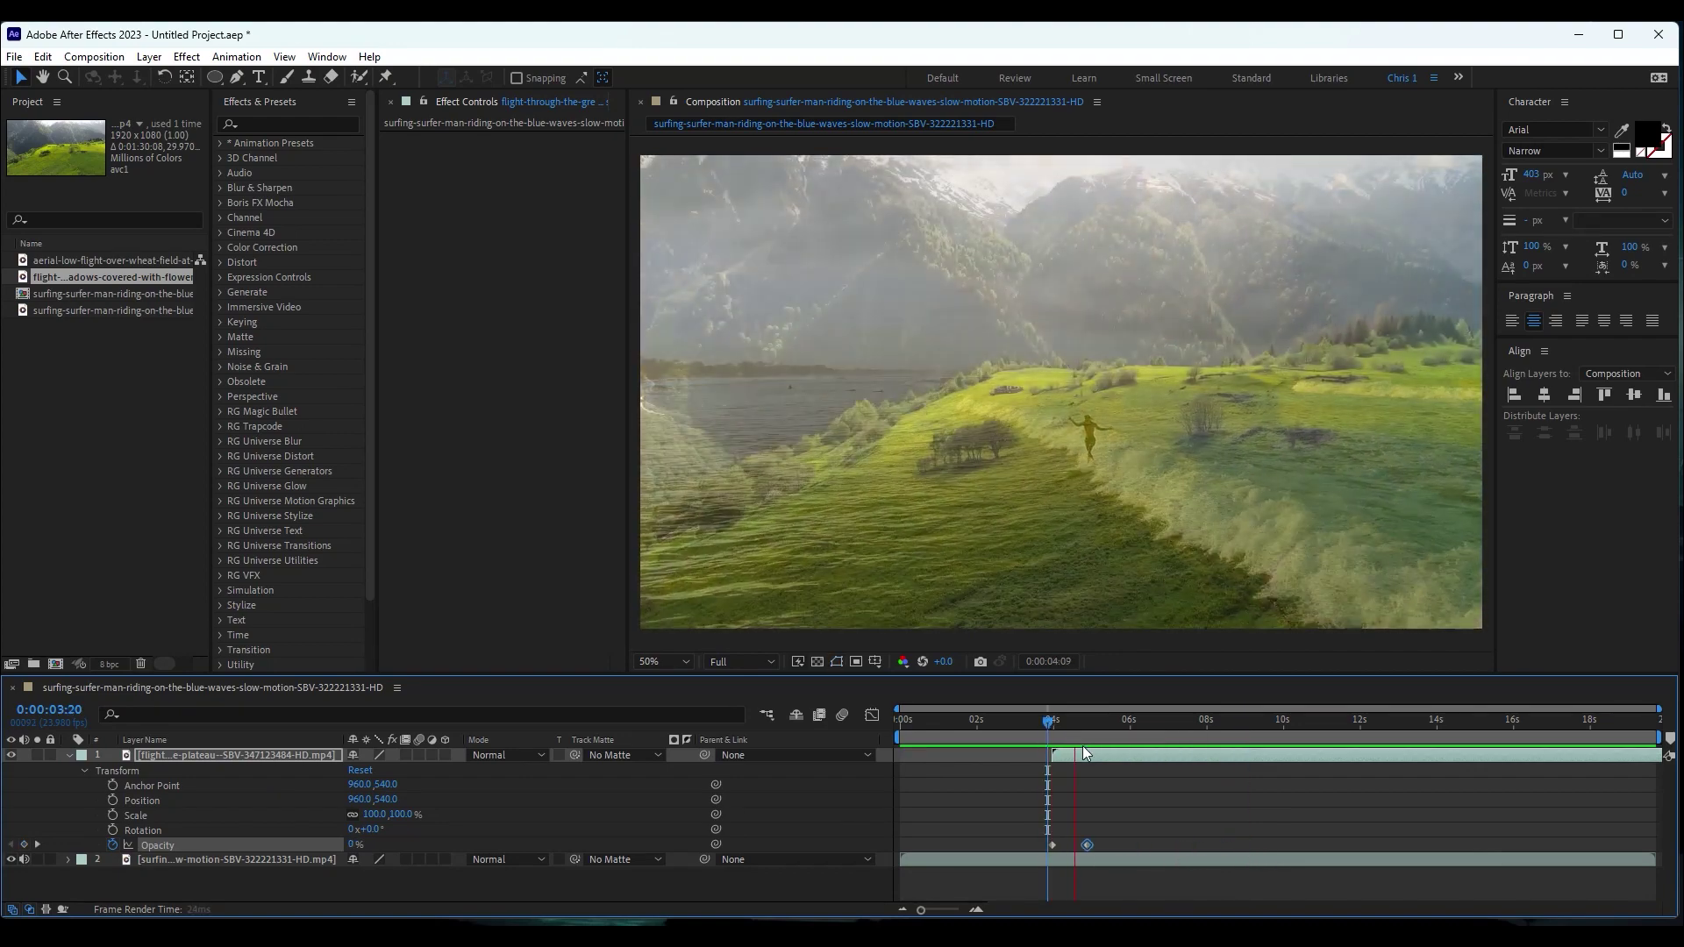